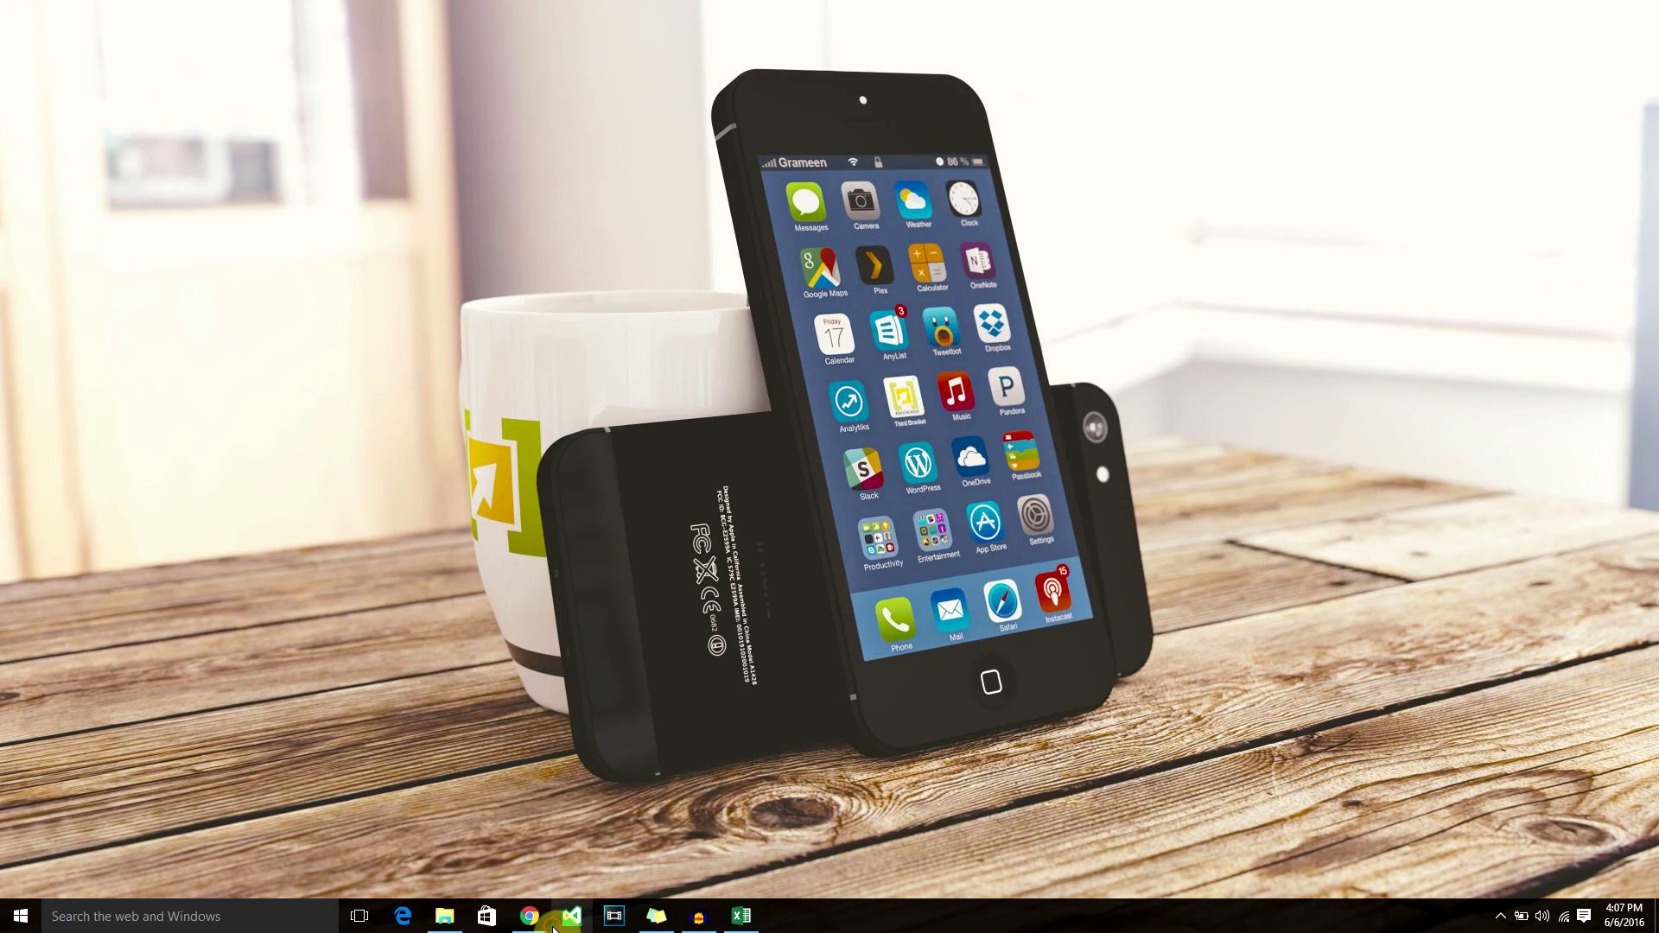
Launch Visual Studio Express 2015 from the taskbar, then bring the YouTube channel page forward.
click(571, 916)
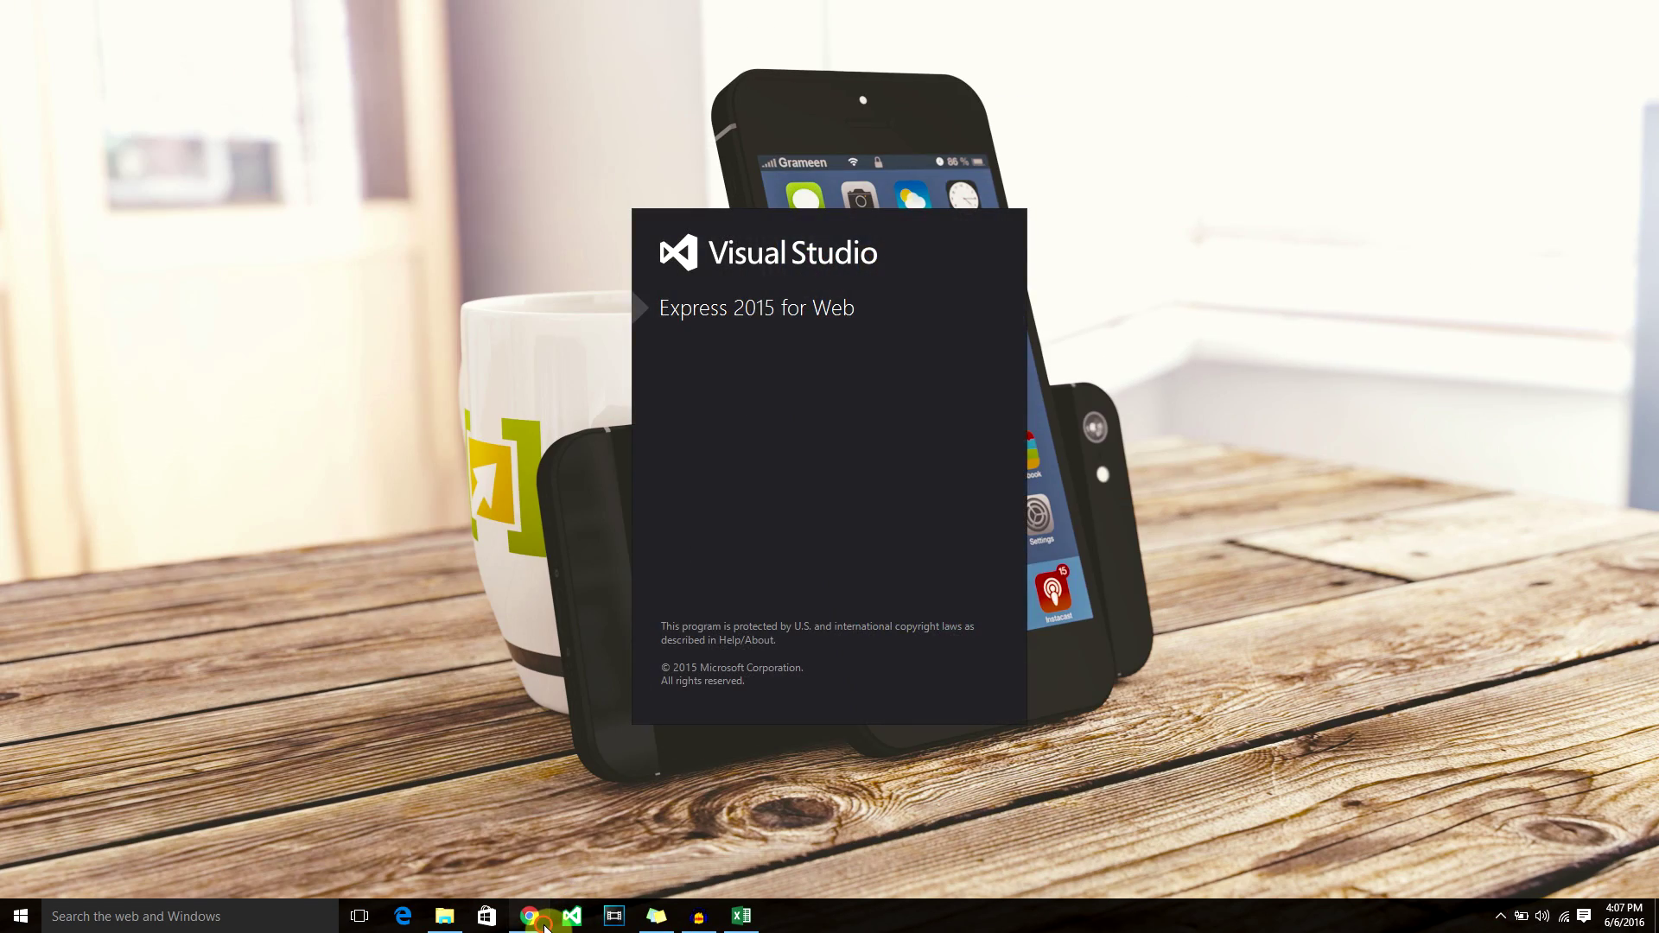
click(545, 926)
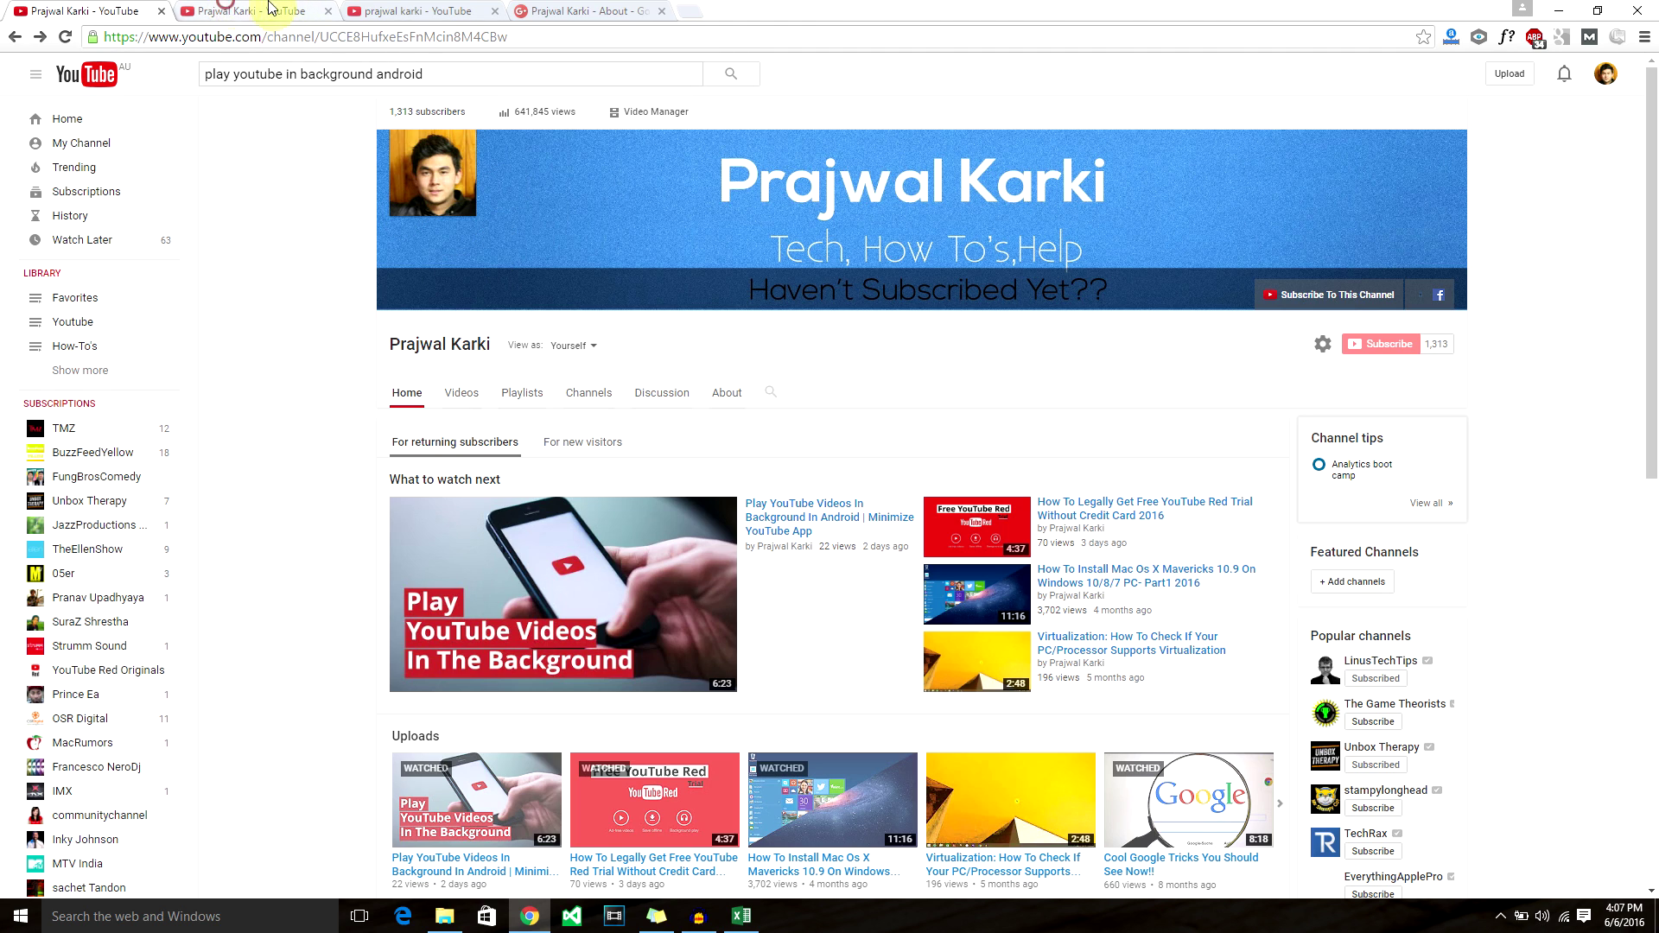
Switch to the other YouTube channel page in the browser.
click(226, 10)
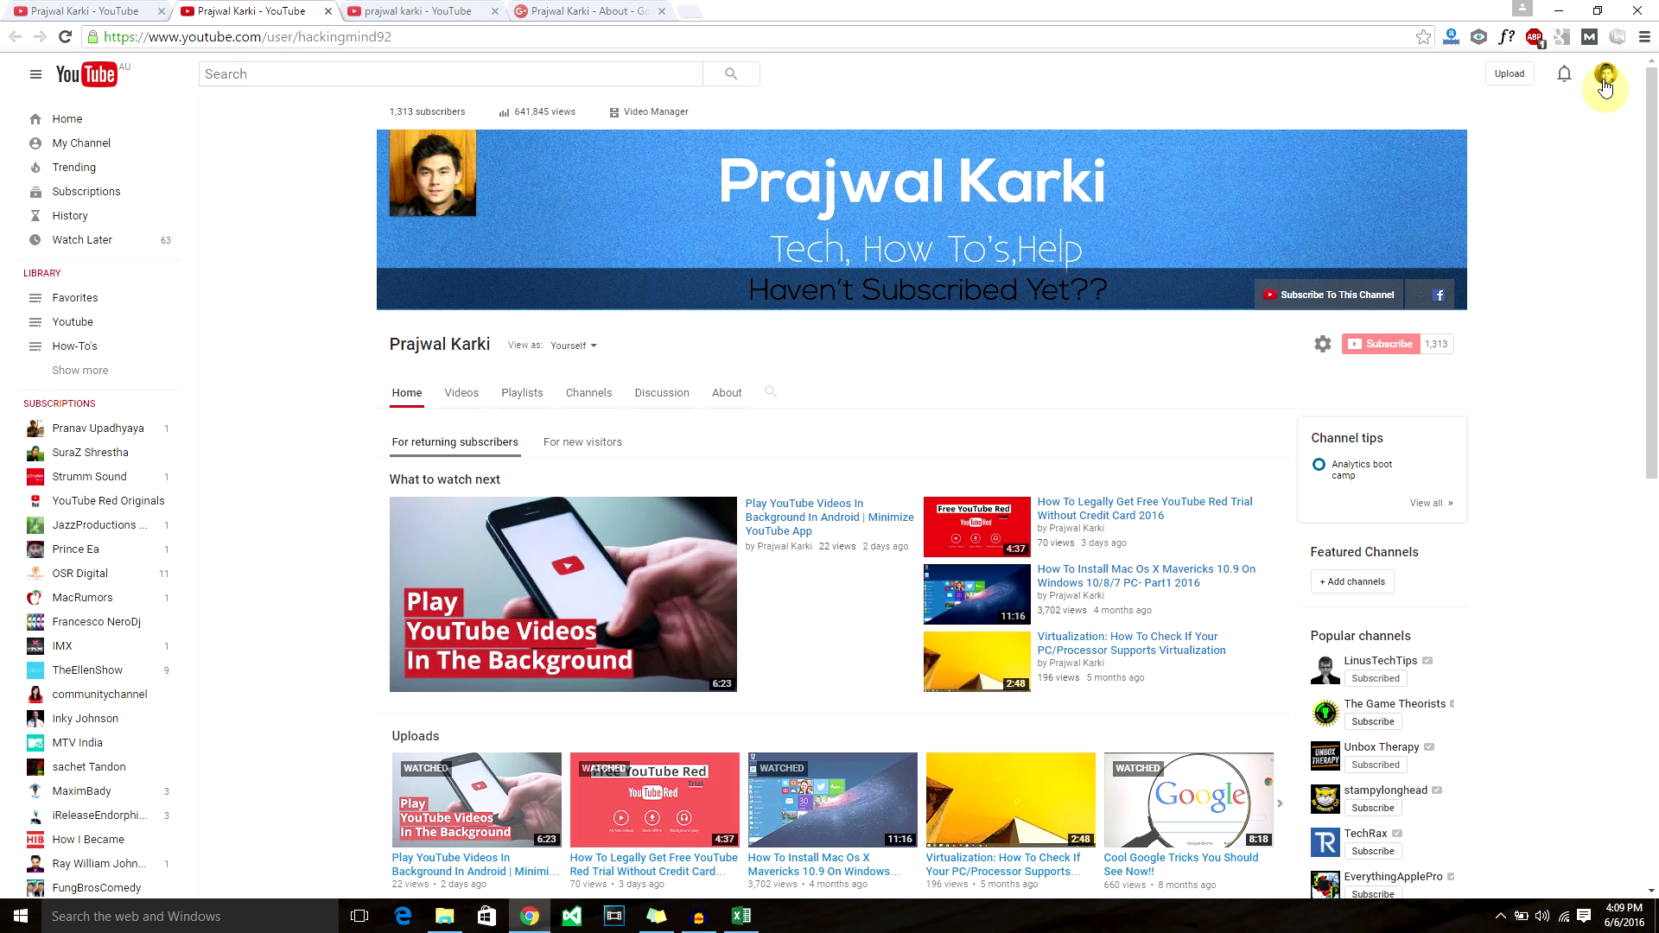
From the avatar menu, open YouTube account settings, then Google+'s Edit your name dialog.
click(1604, 80)
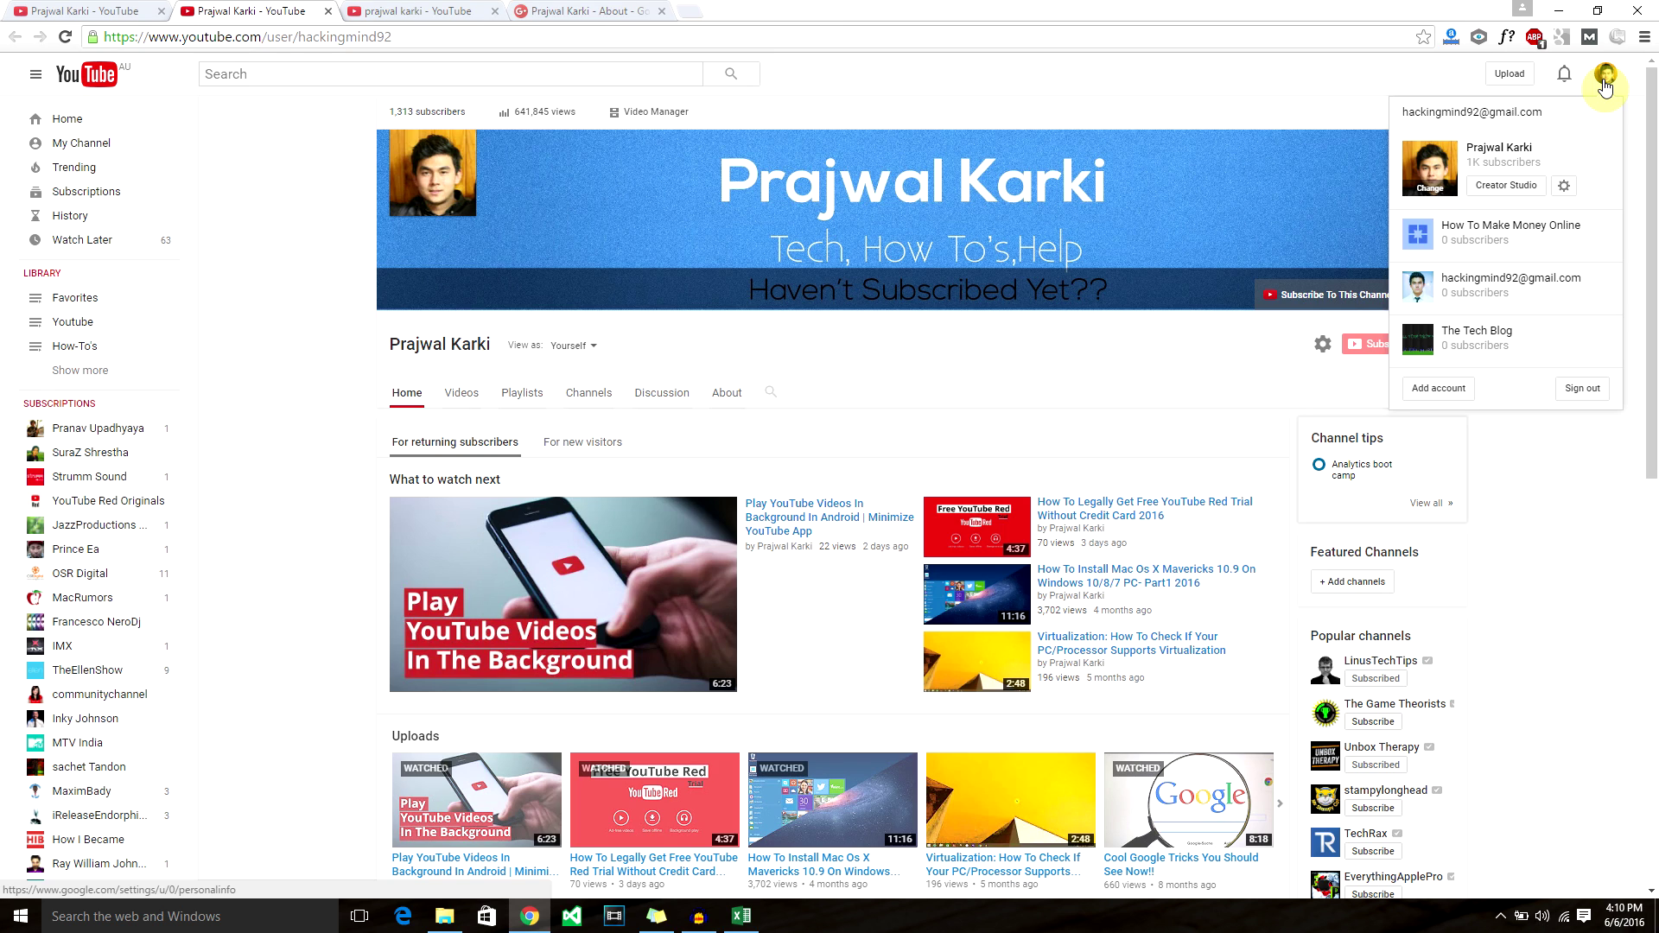
click(1564, 190)
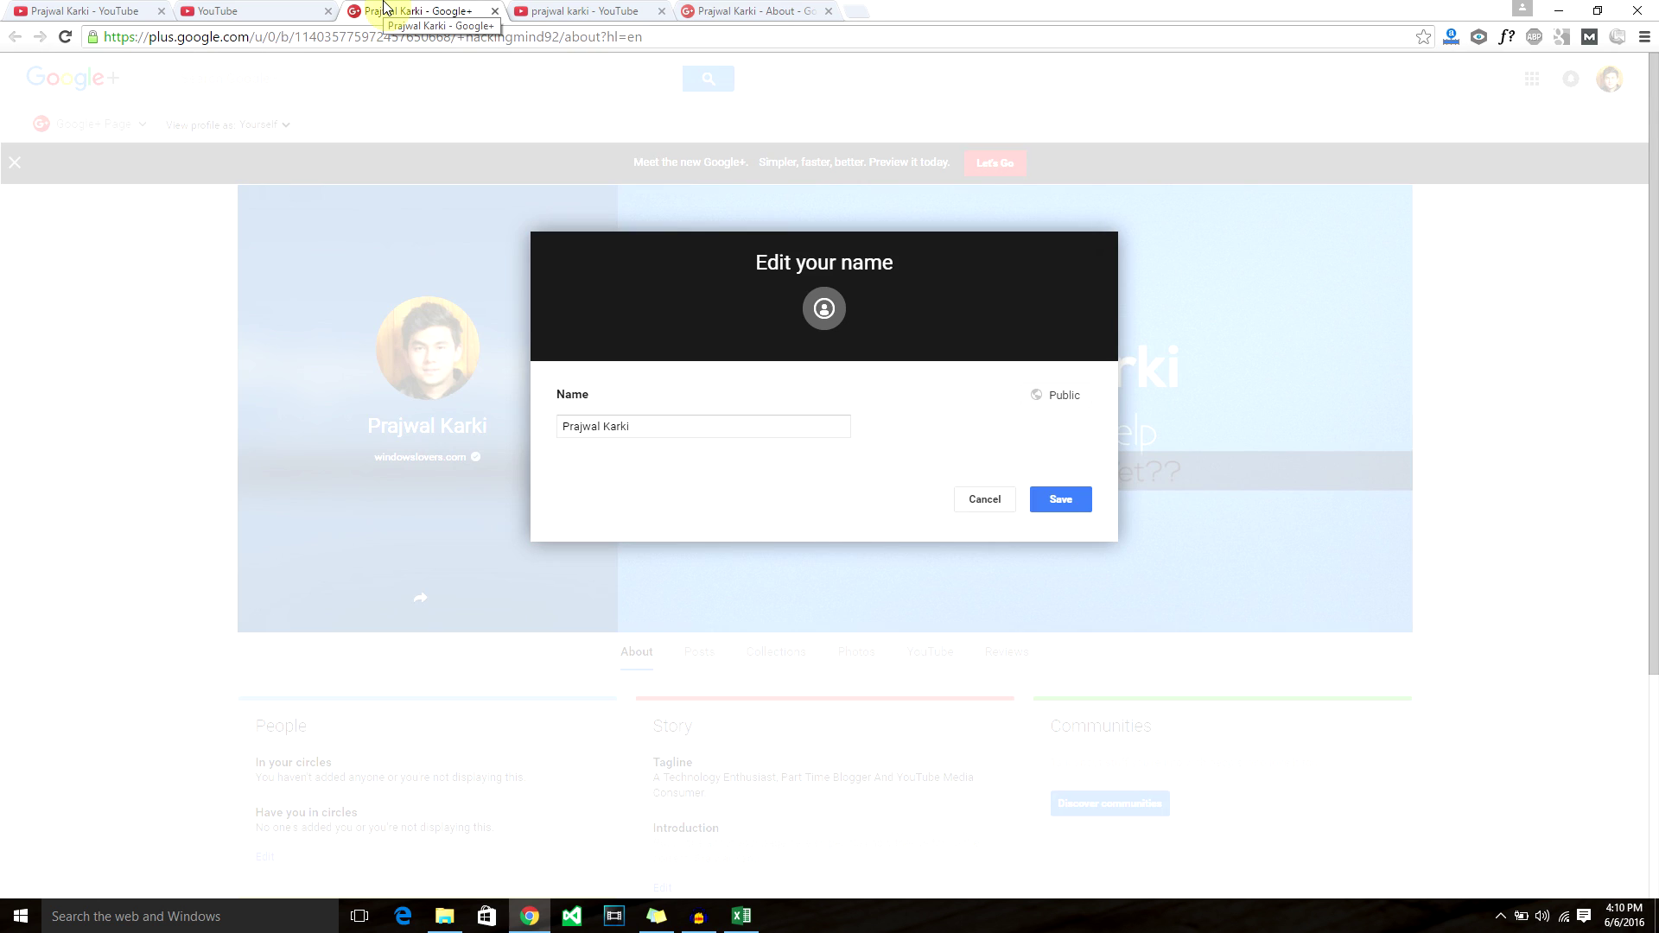
click(668, 424)
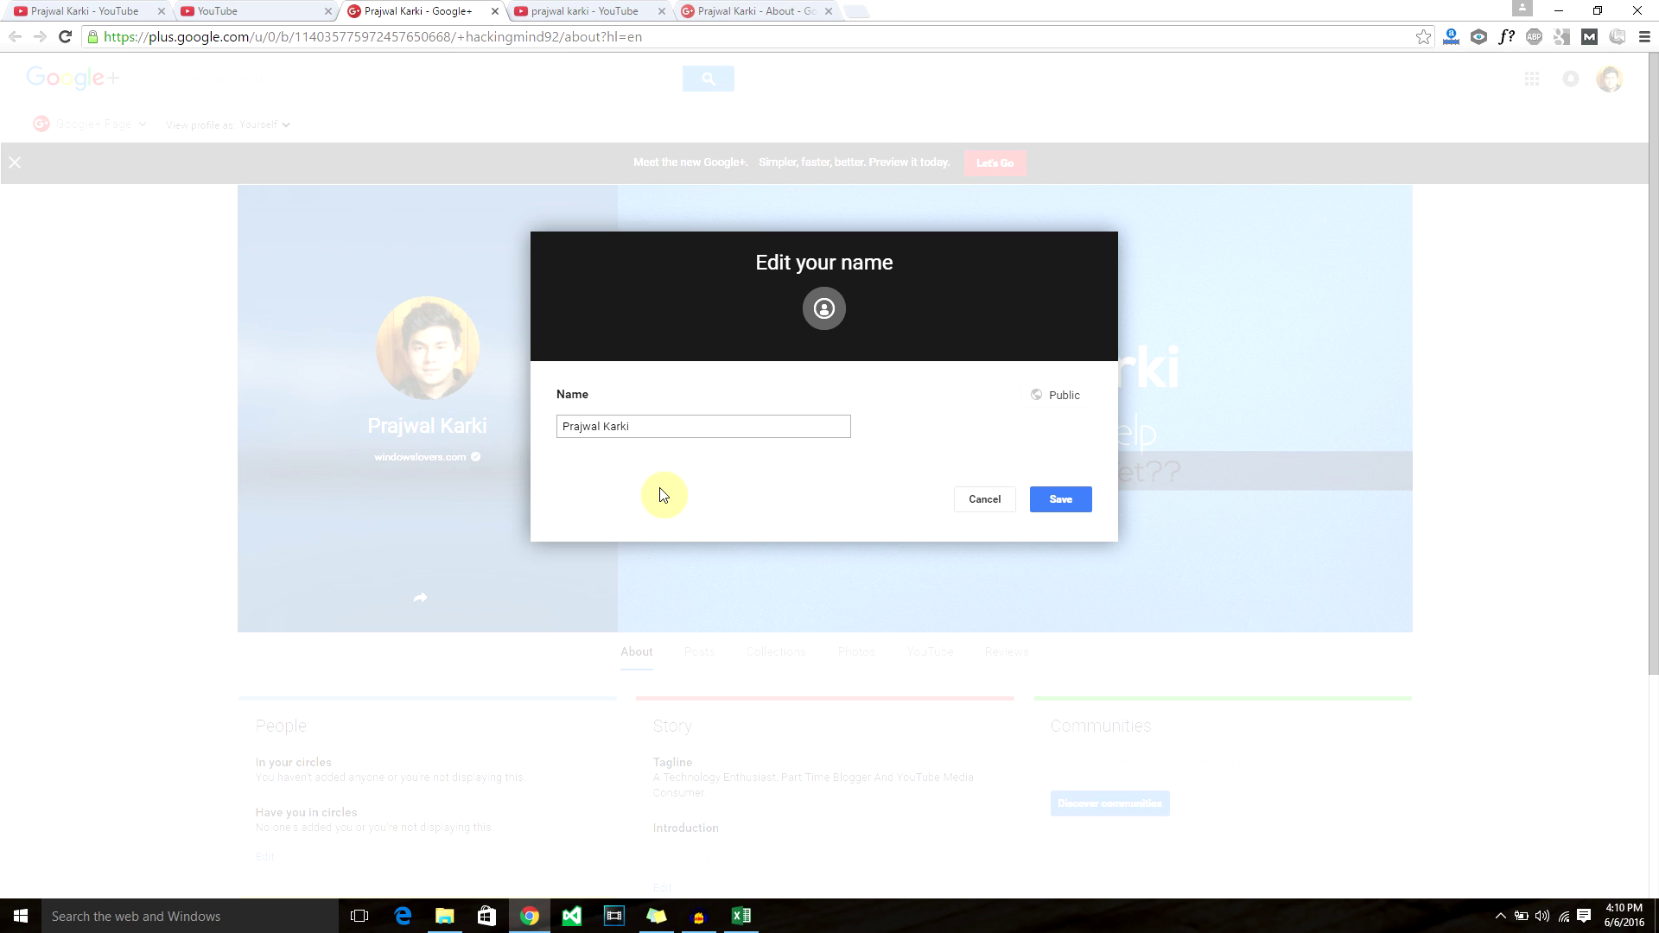
Respell the surname's ending on Google+, save it, and reload YouTube's account settings.
key(BackSpace)
key(BackSpace)
key(BackSpace)
key(BackSpace)
text(arkee)
click(1059, 510)
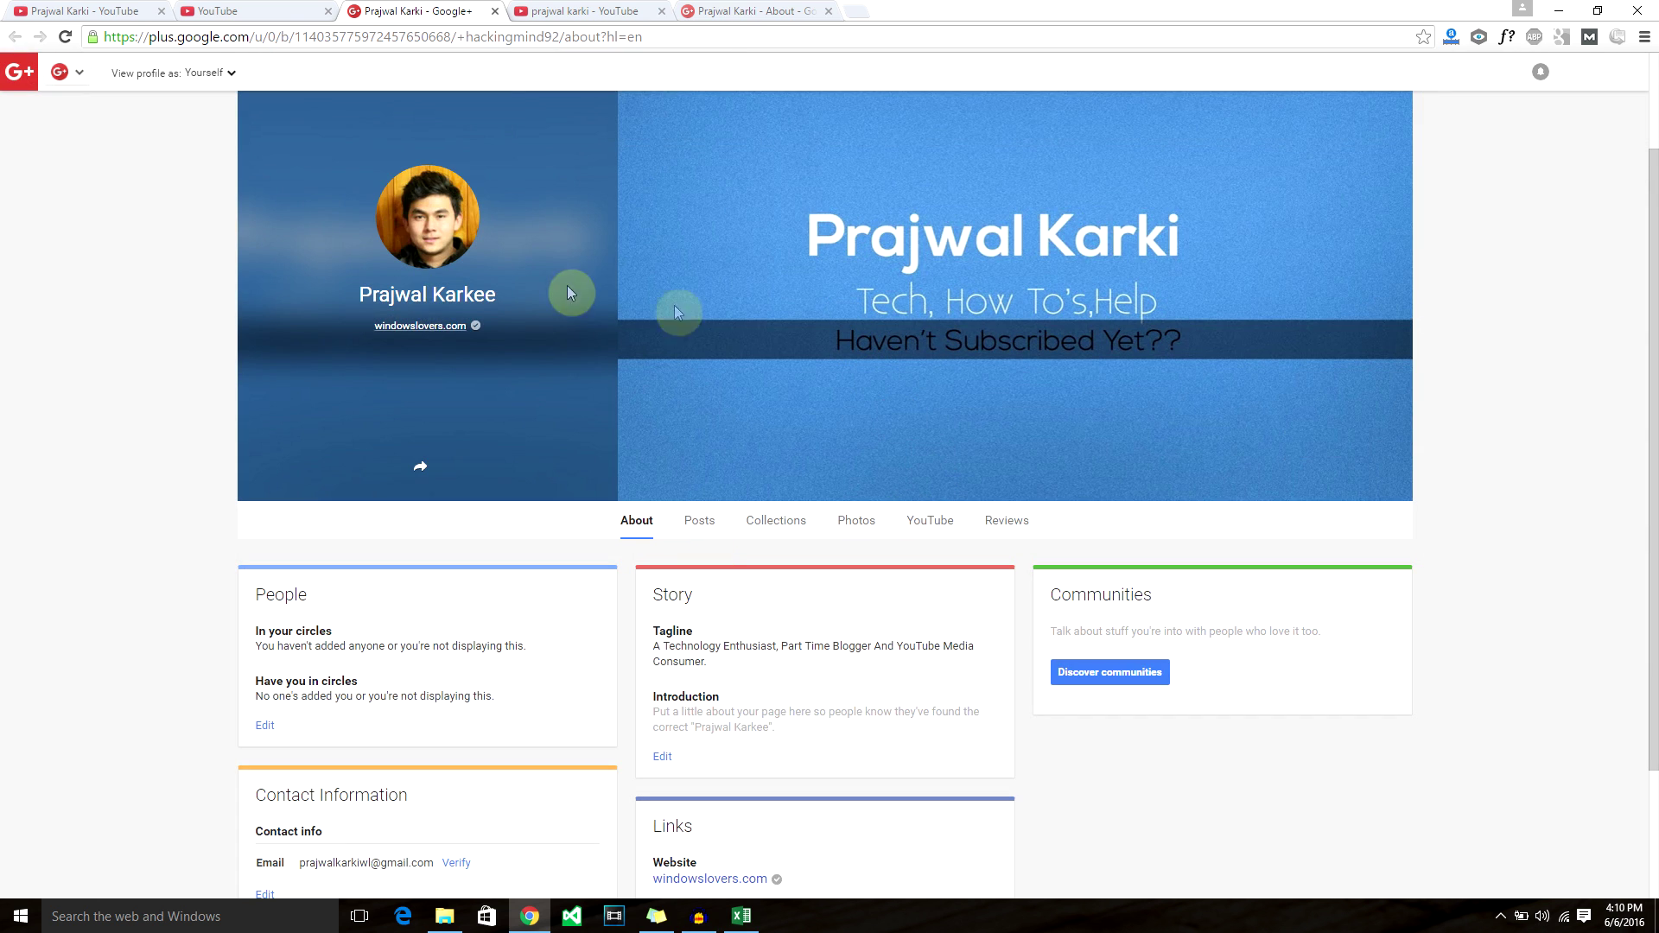
click(285, 11)
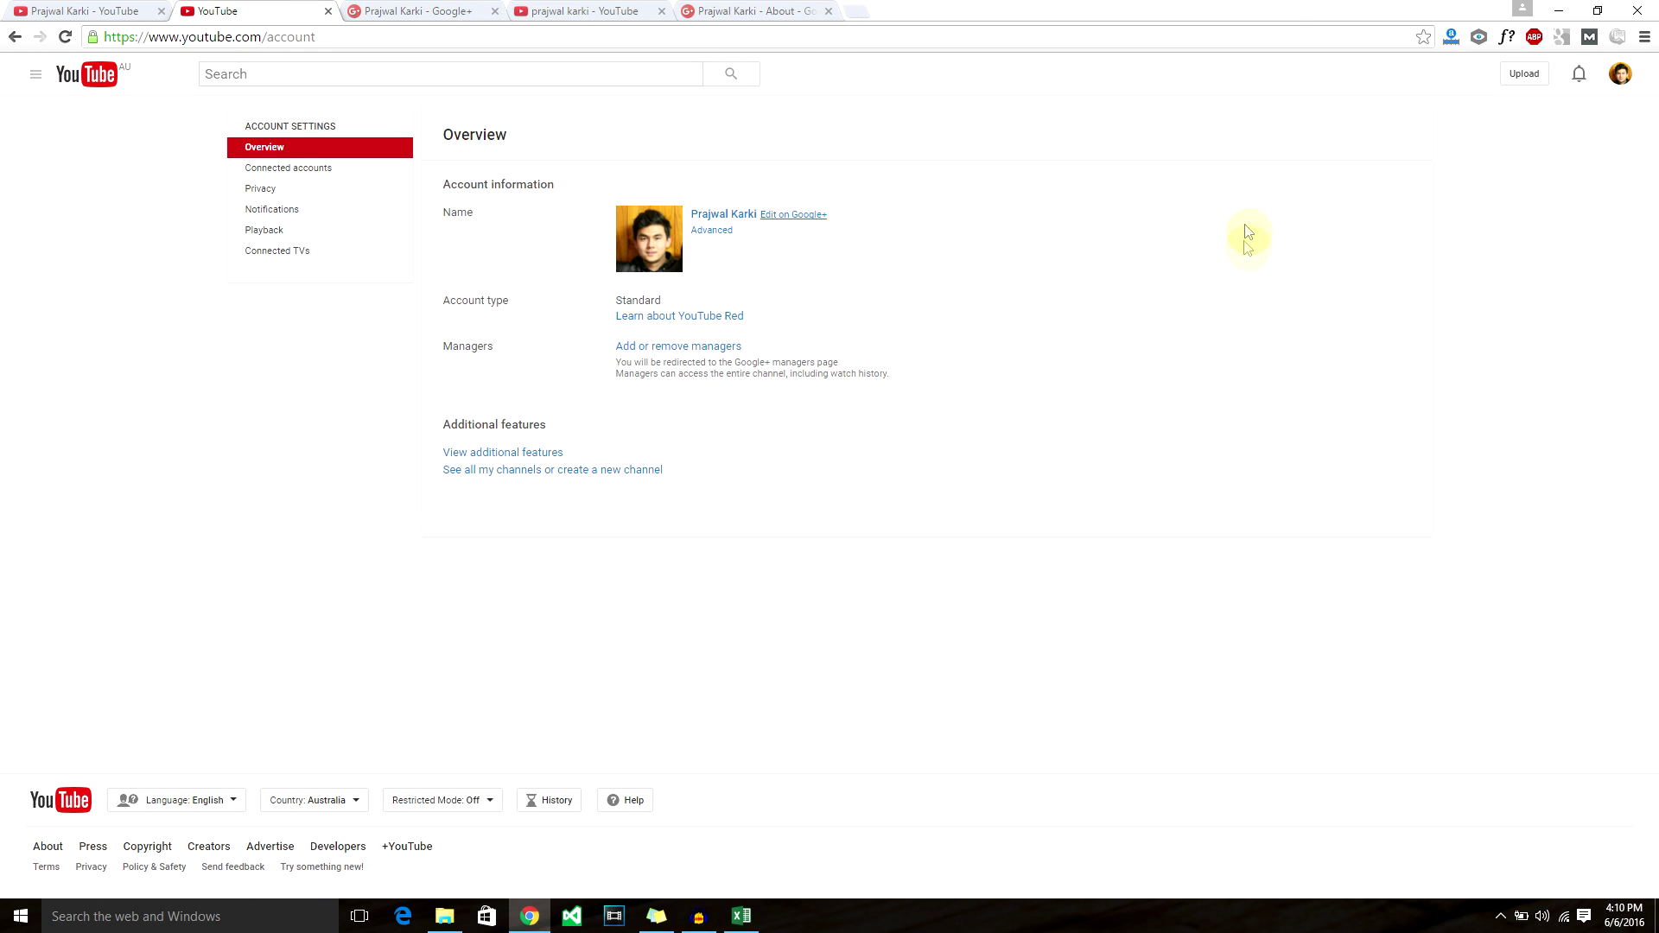
click(65, 36)
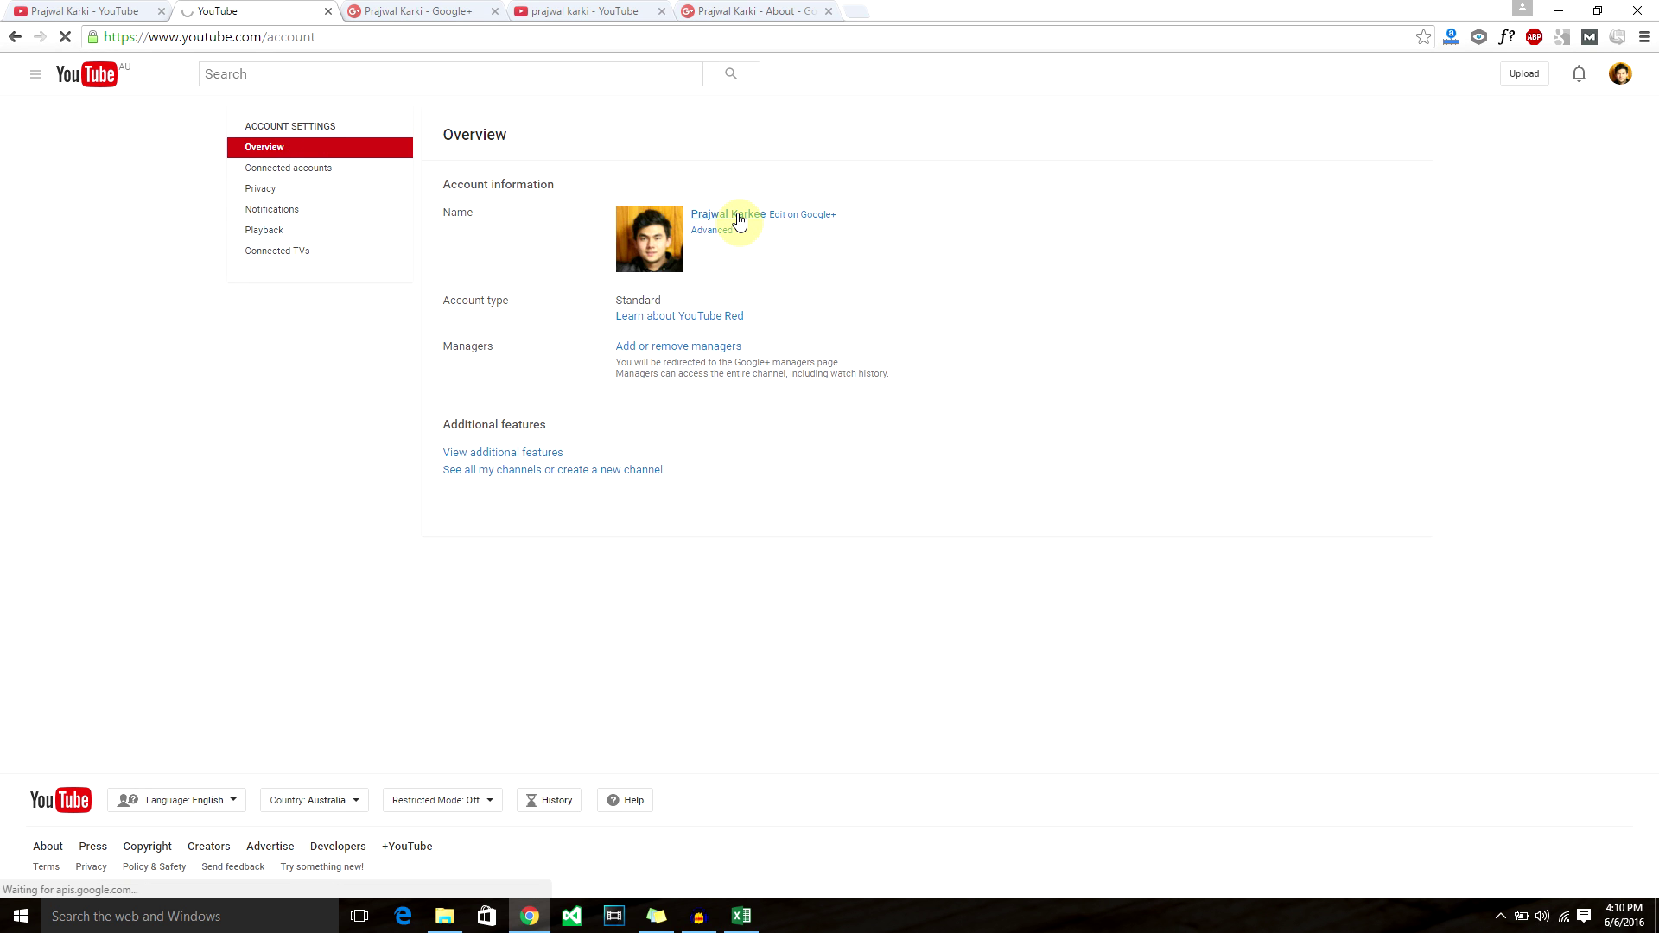
Check that the refreshed account overview lists the respelled channel name.
mouse_move(739, 221)
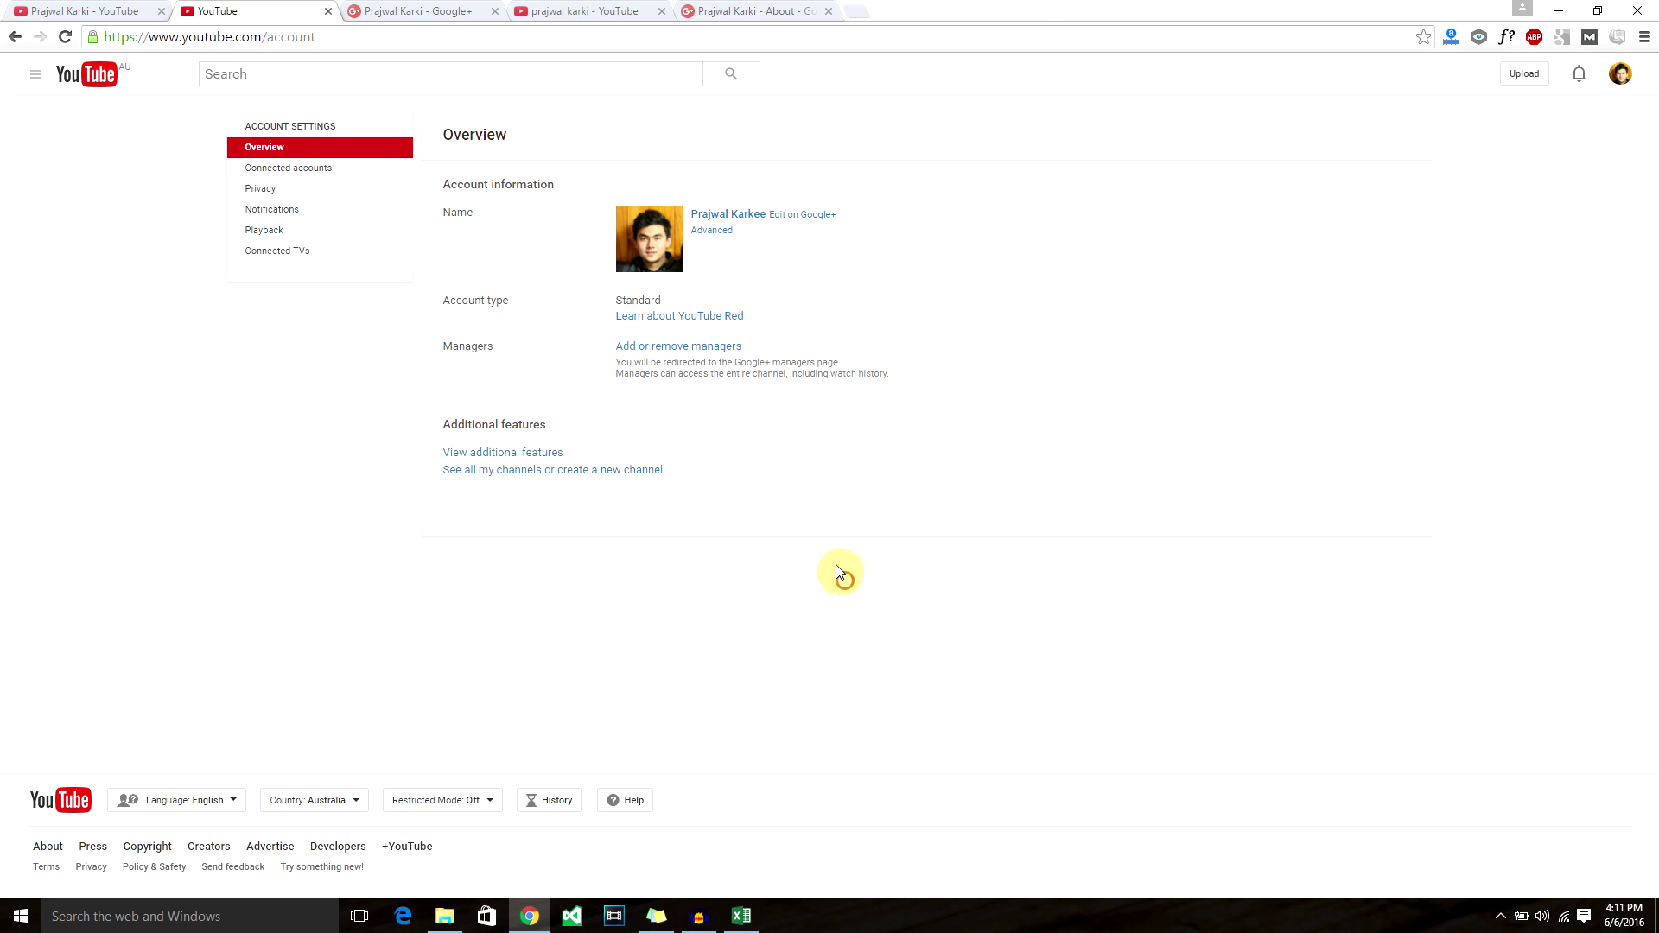
Open Advanced account settings and review the custom URL and channel ID details.
click(714, 230)
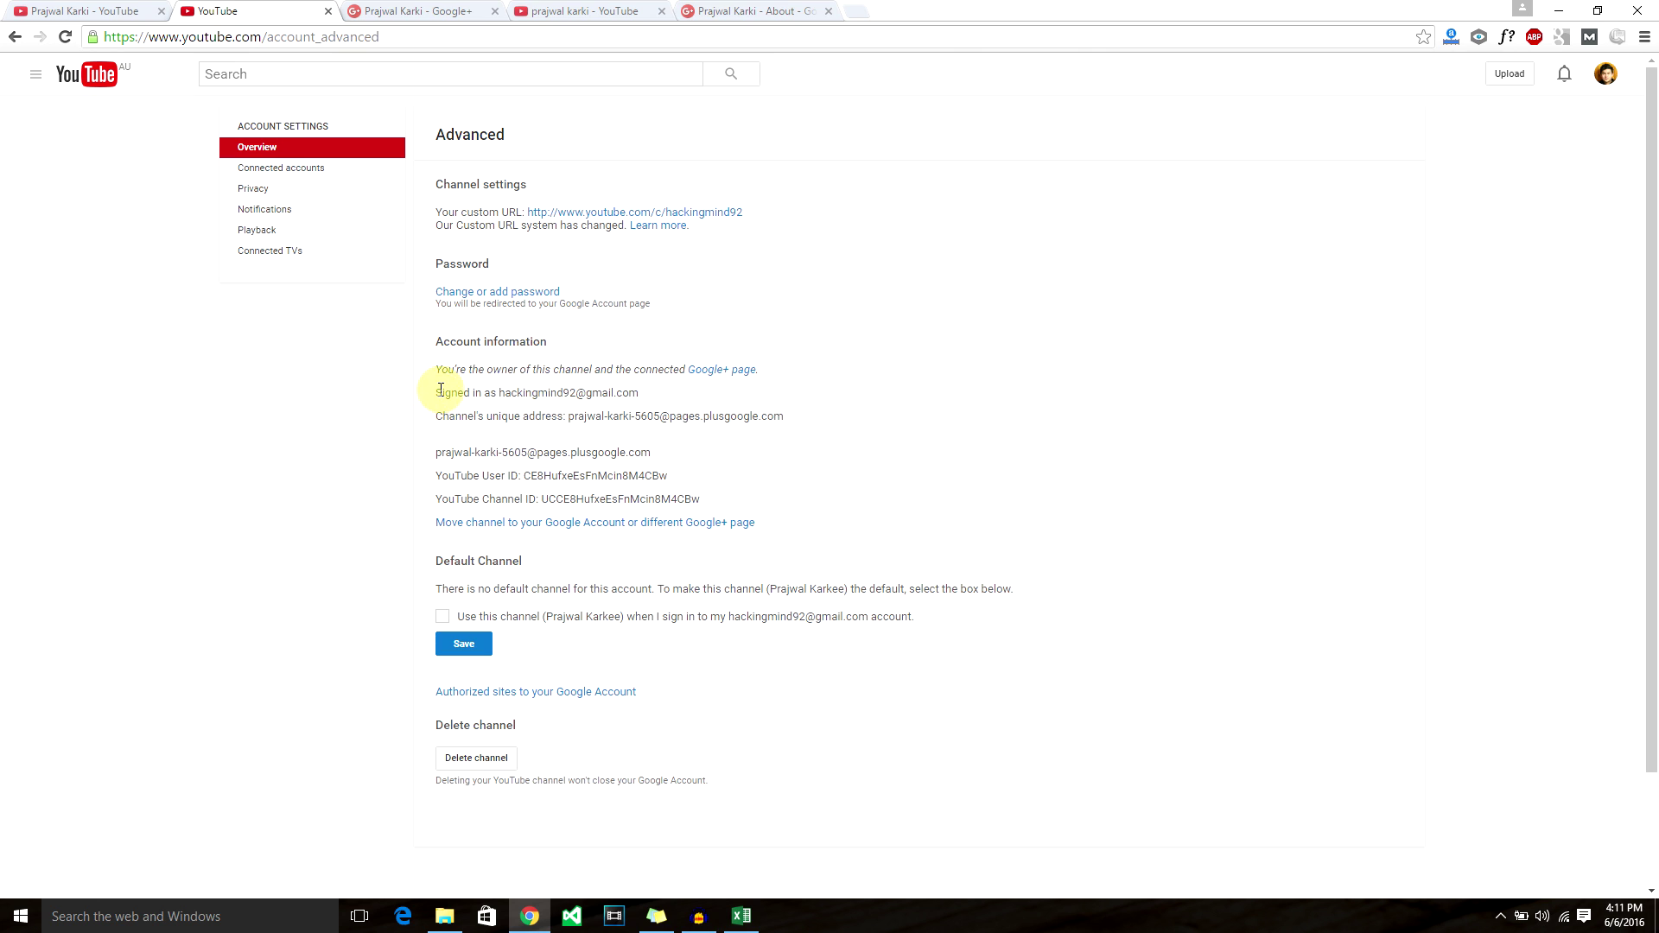
scroll(437, 389, down, 2)
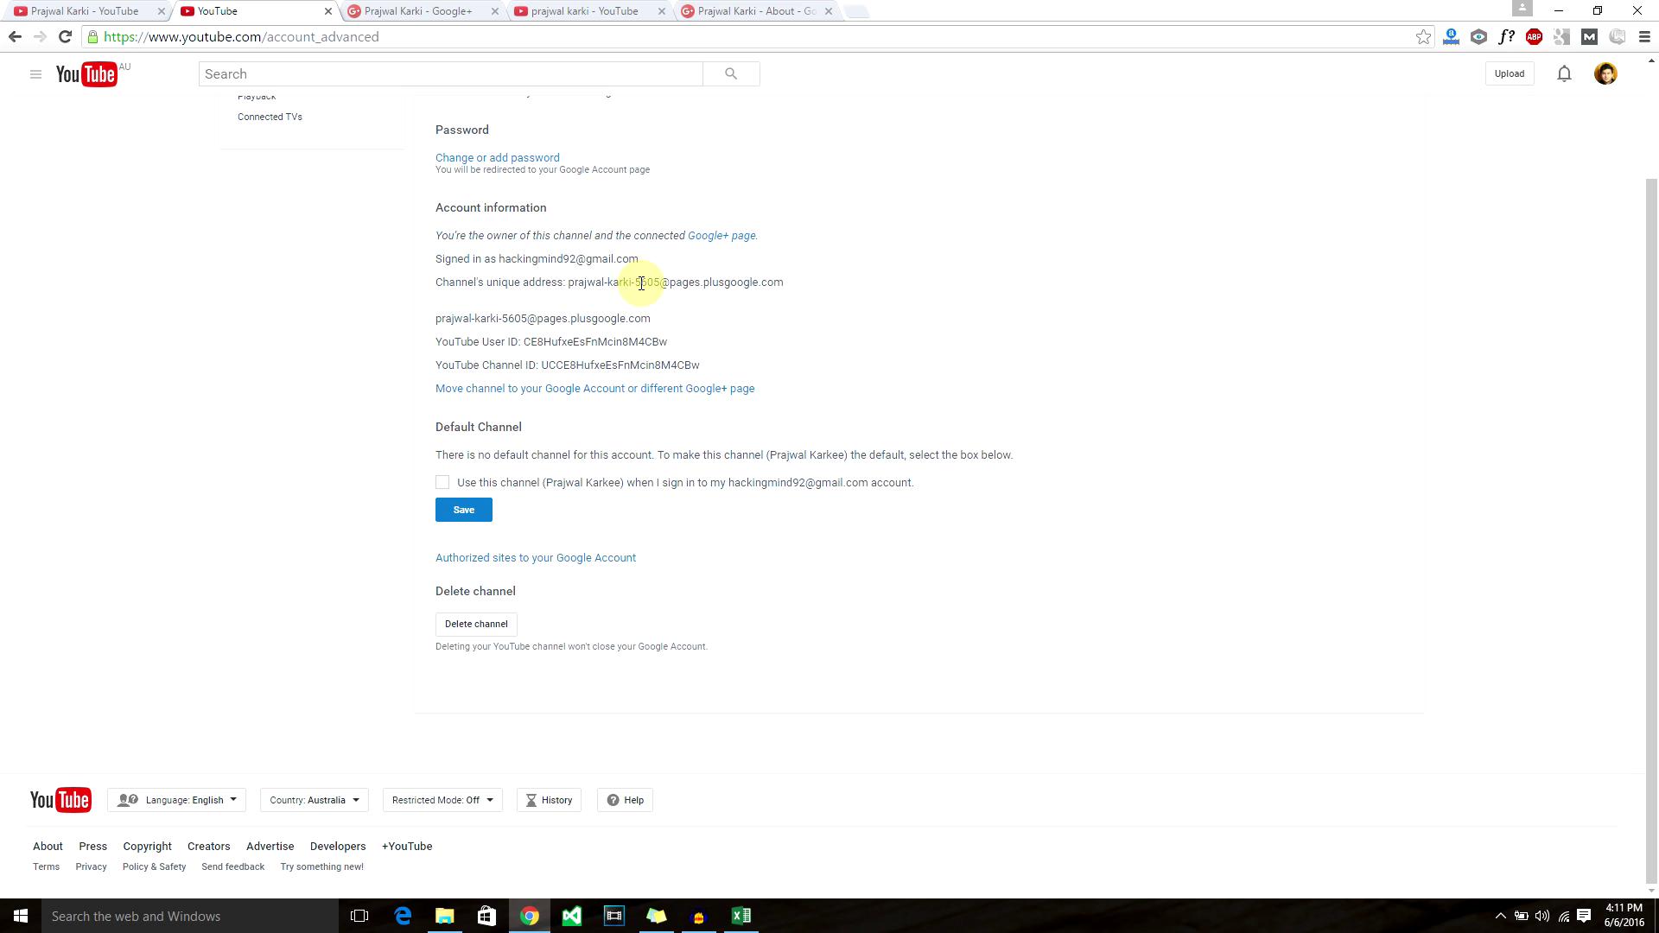
scroll(645, 281, up, 2)
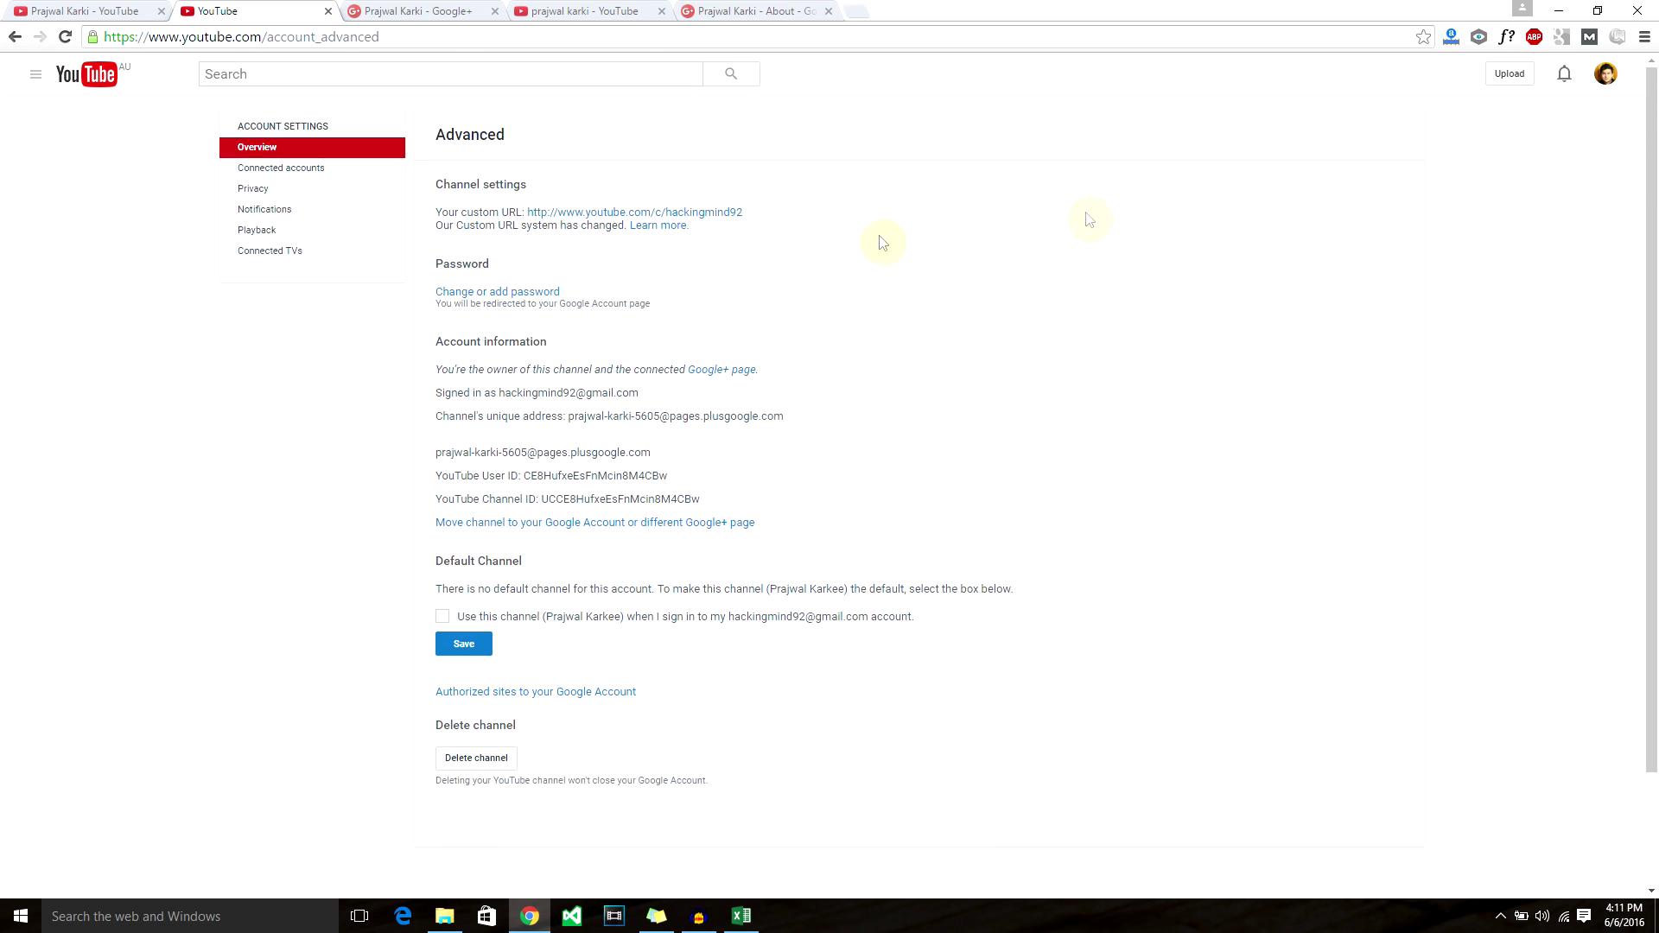
click(1612, 78)
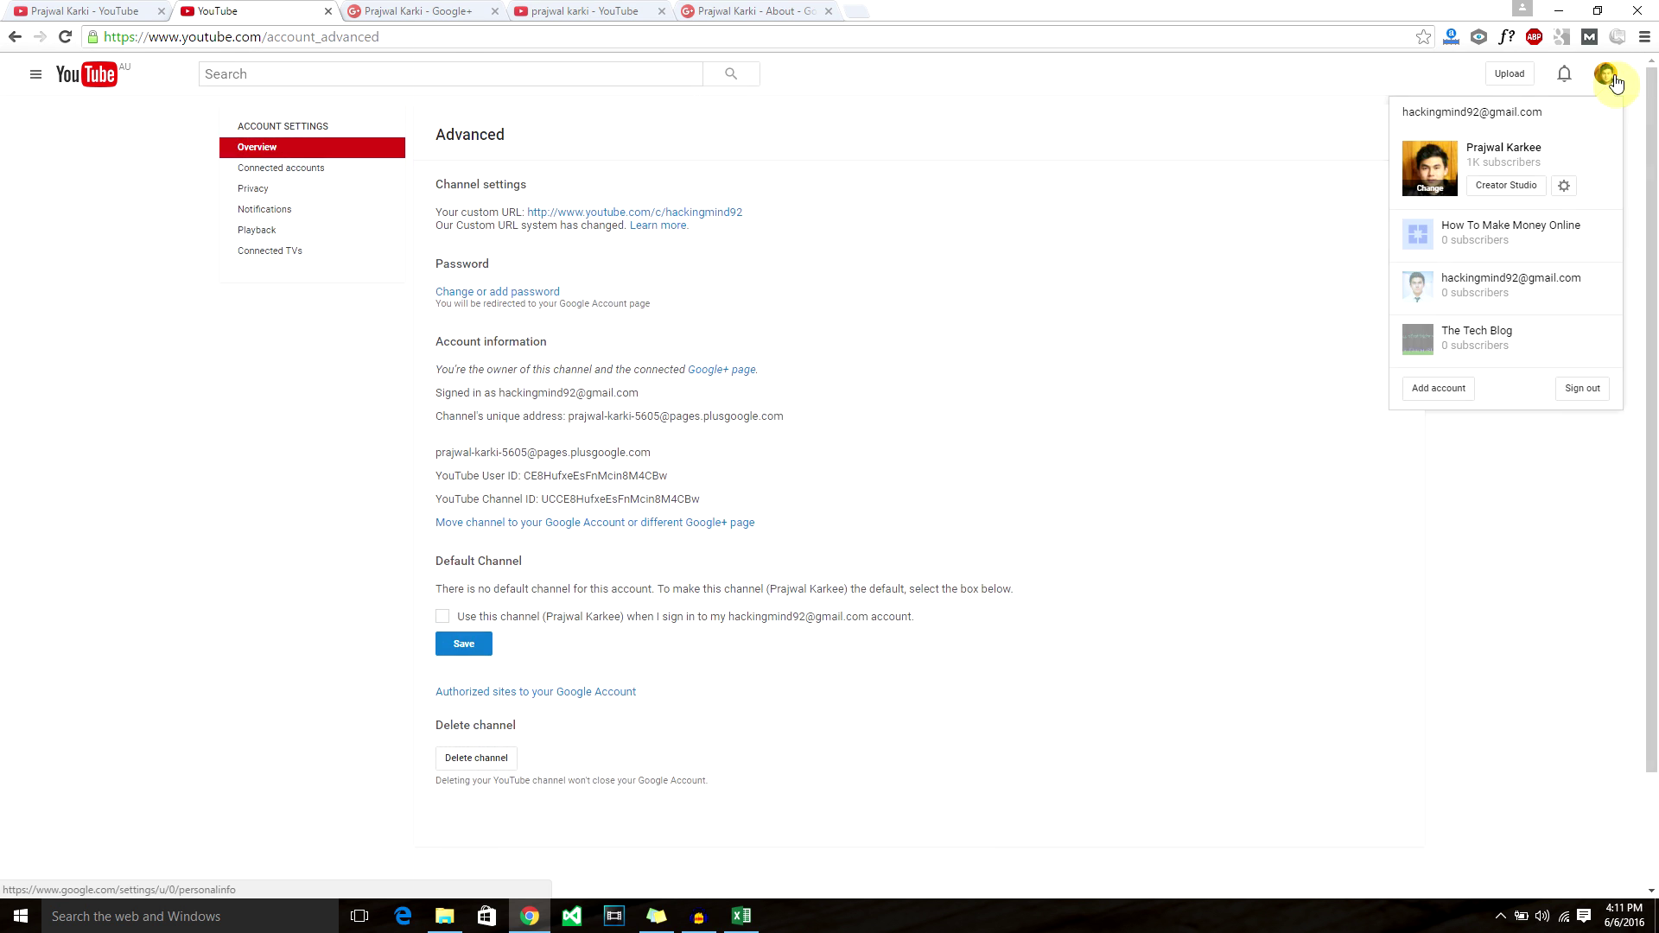
Return to the YouTube account settings overview from the account menu.
click(1563, 186)
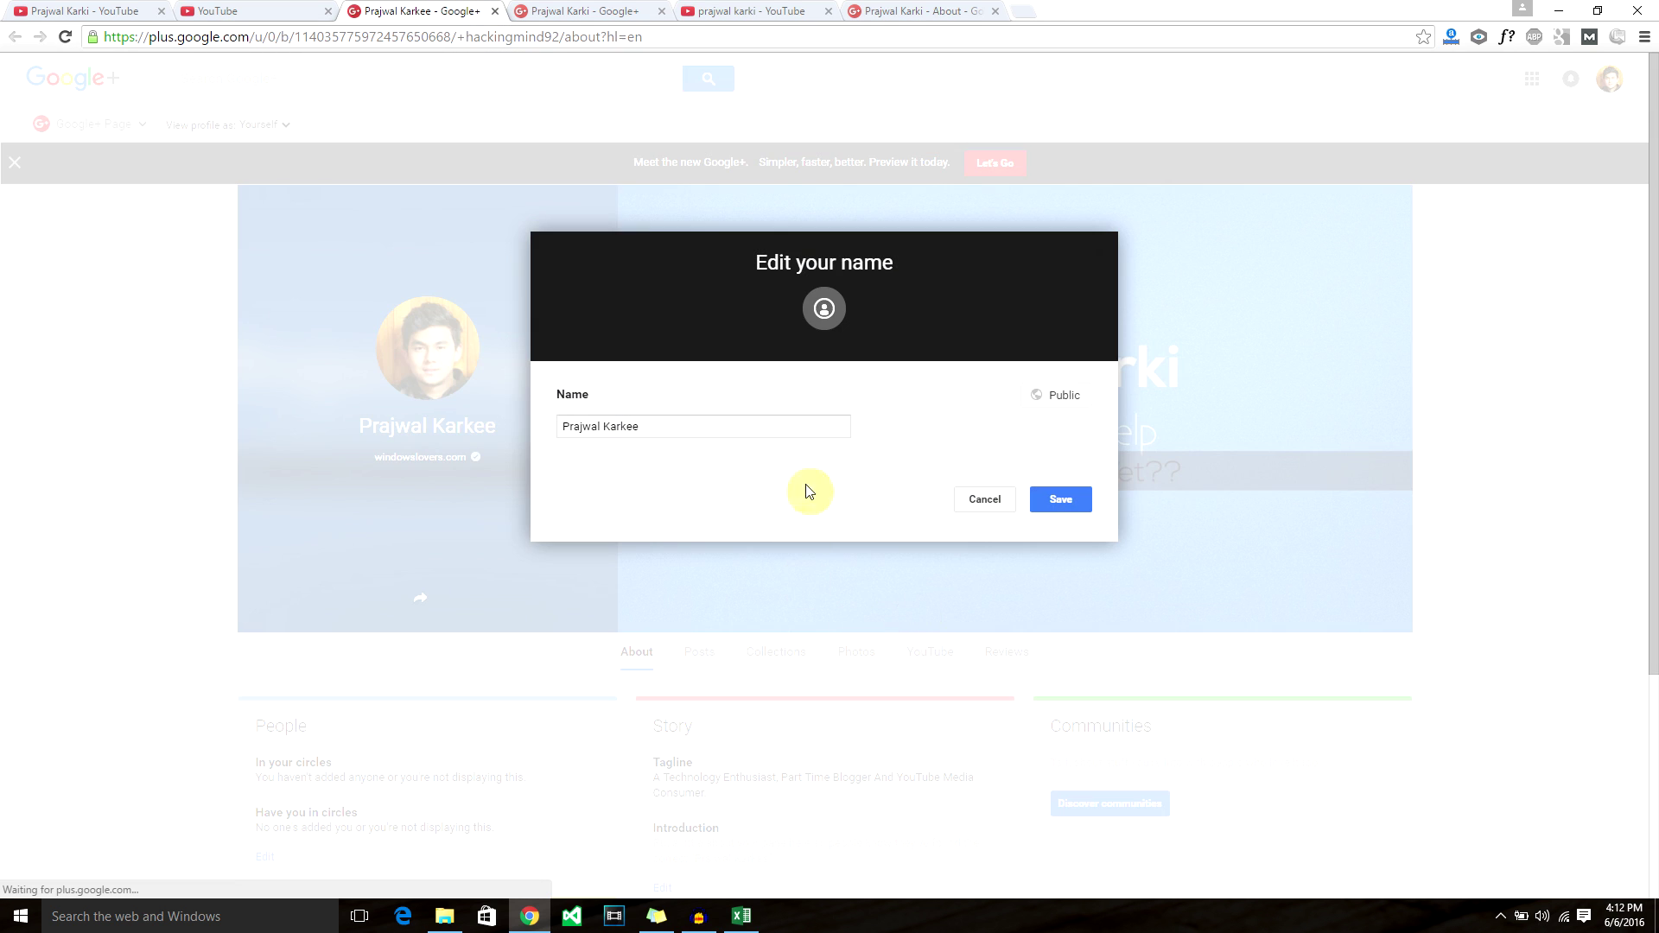
Trim the last letter of the display name and submit the edit.
click(697, 419)
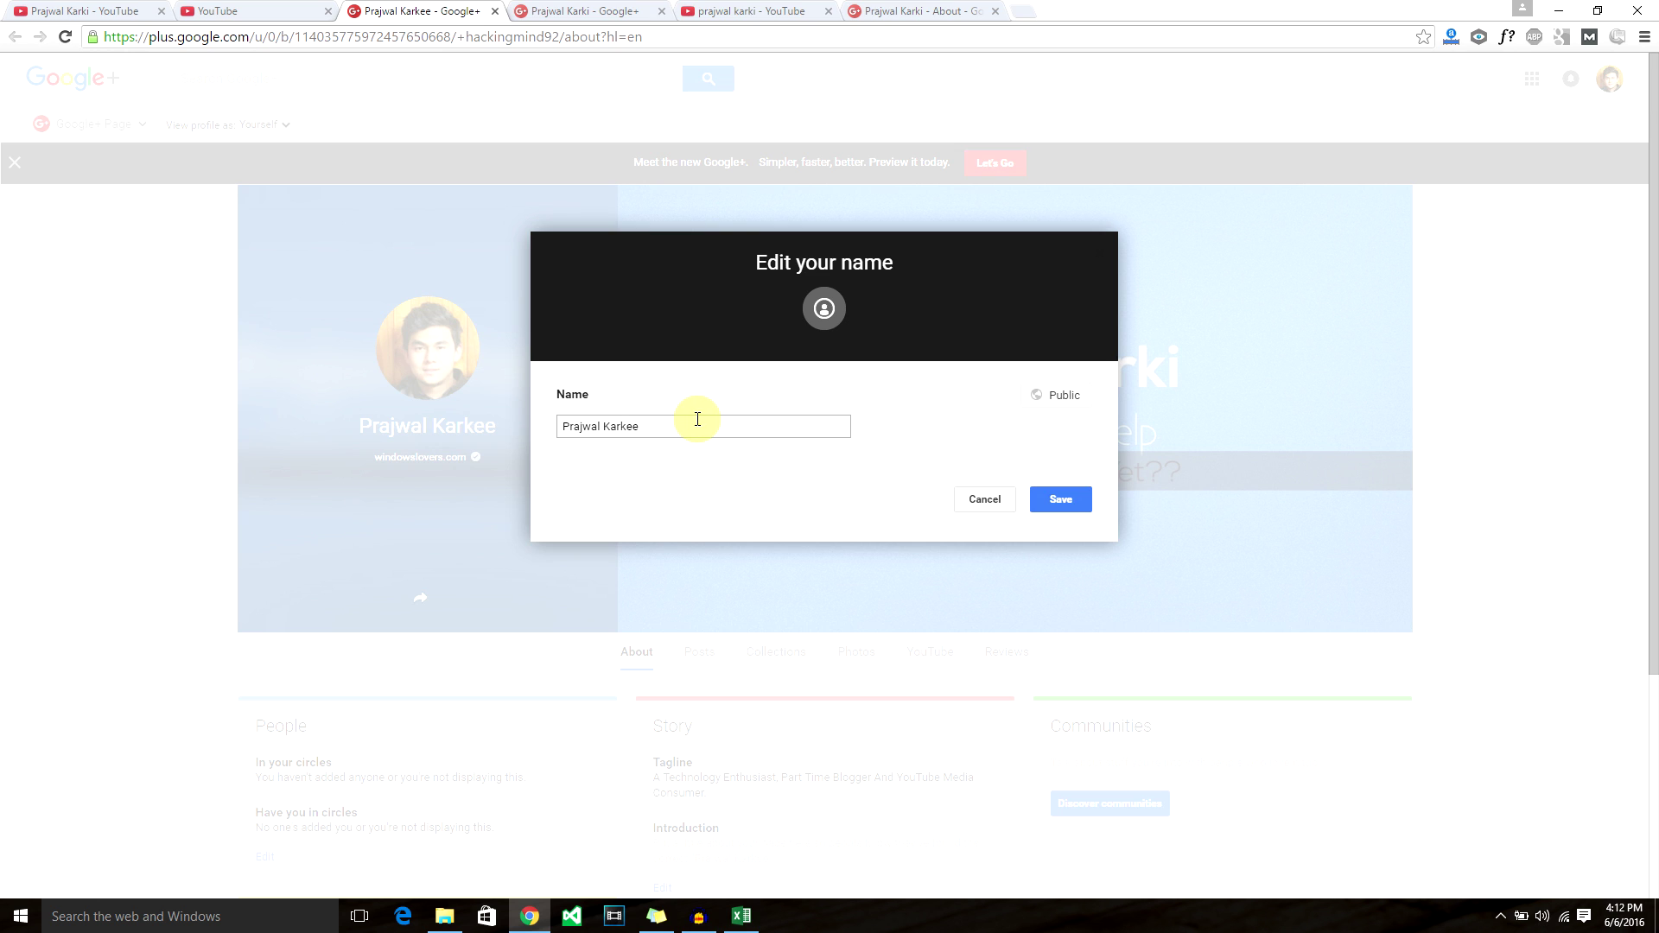
key(BackSpace)
key(BackSpace)
key(Return)
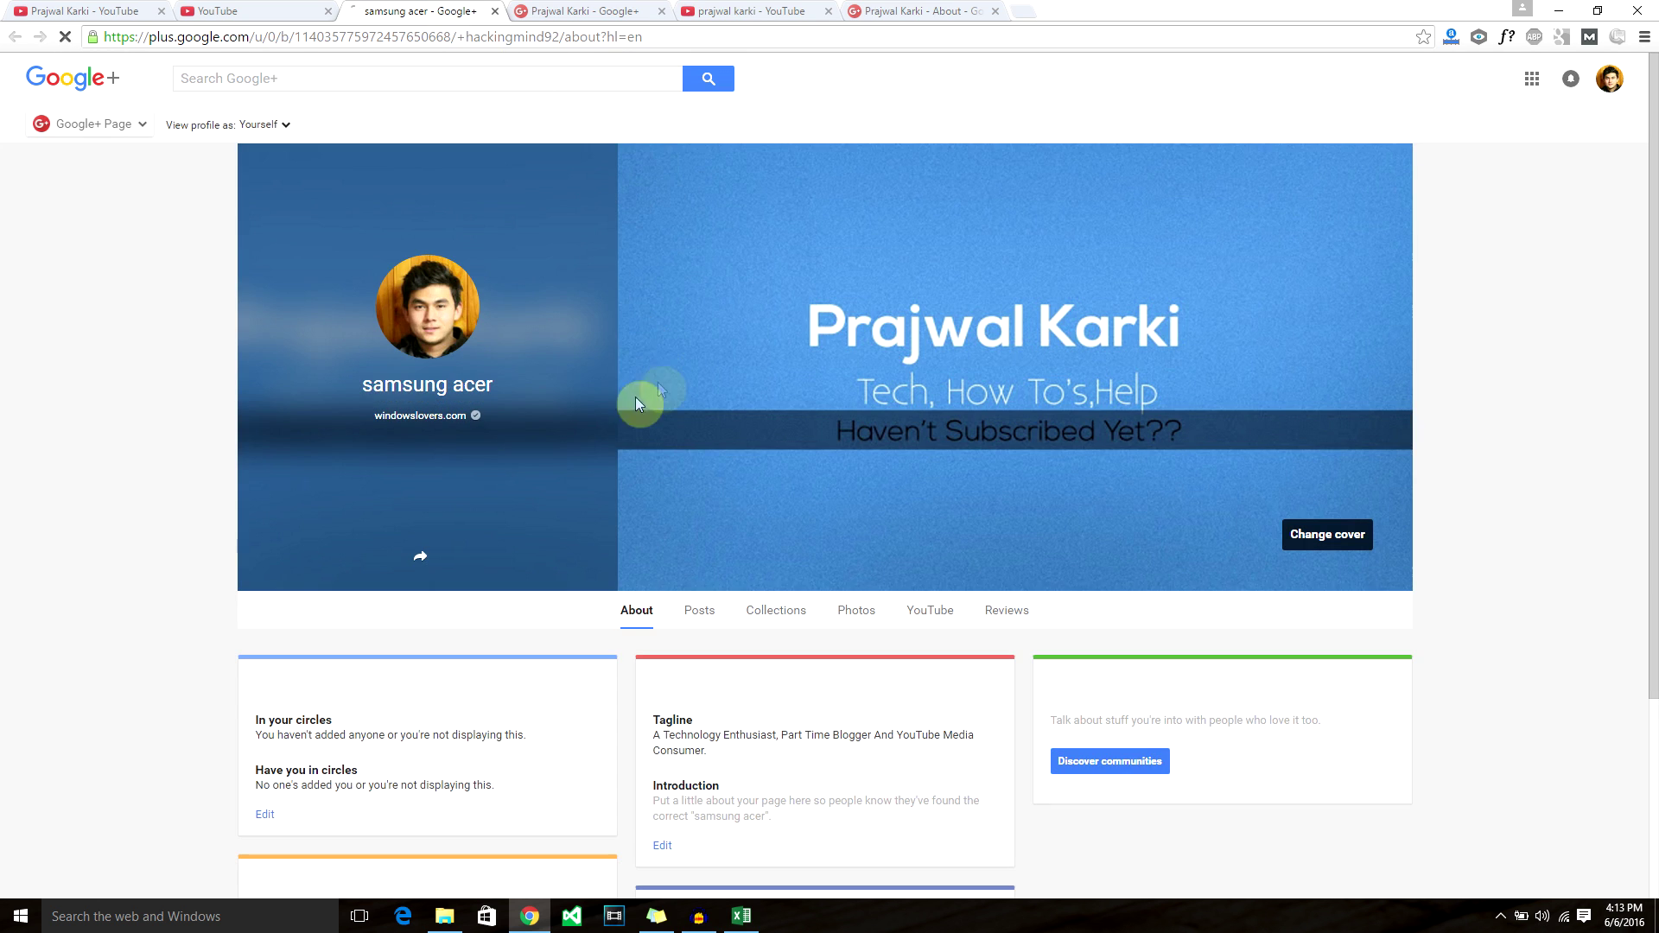
Replace the display name with the owner's original full name and save it.
click(449, 425)
triple_click(658, 426)
double_click(658, 425)
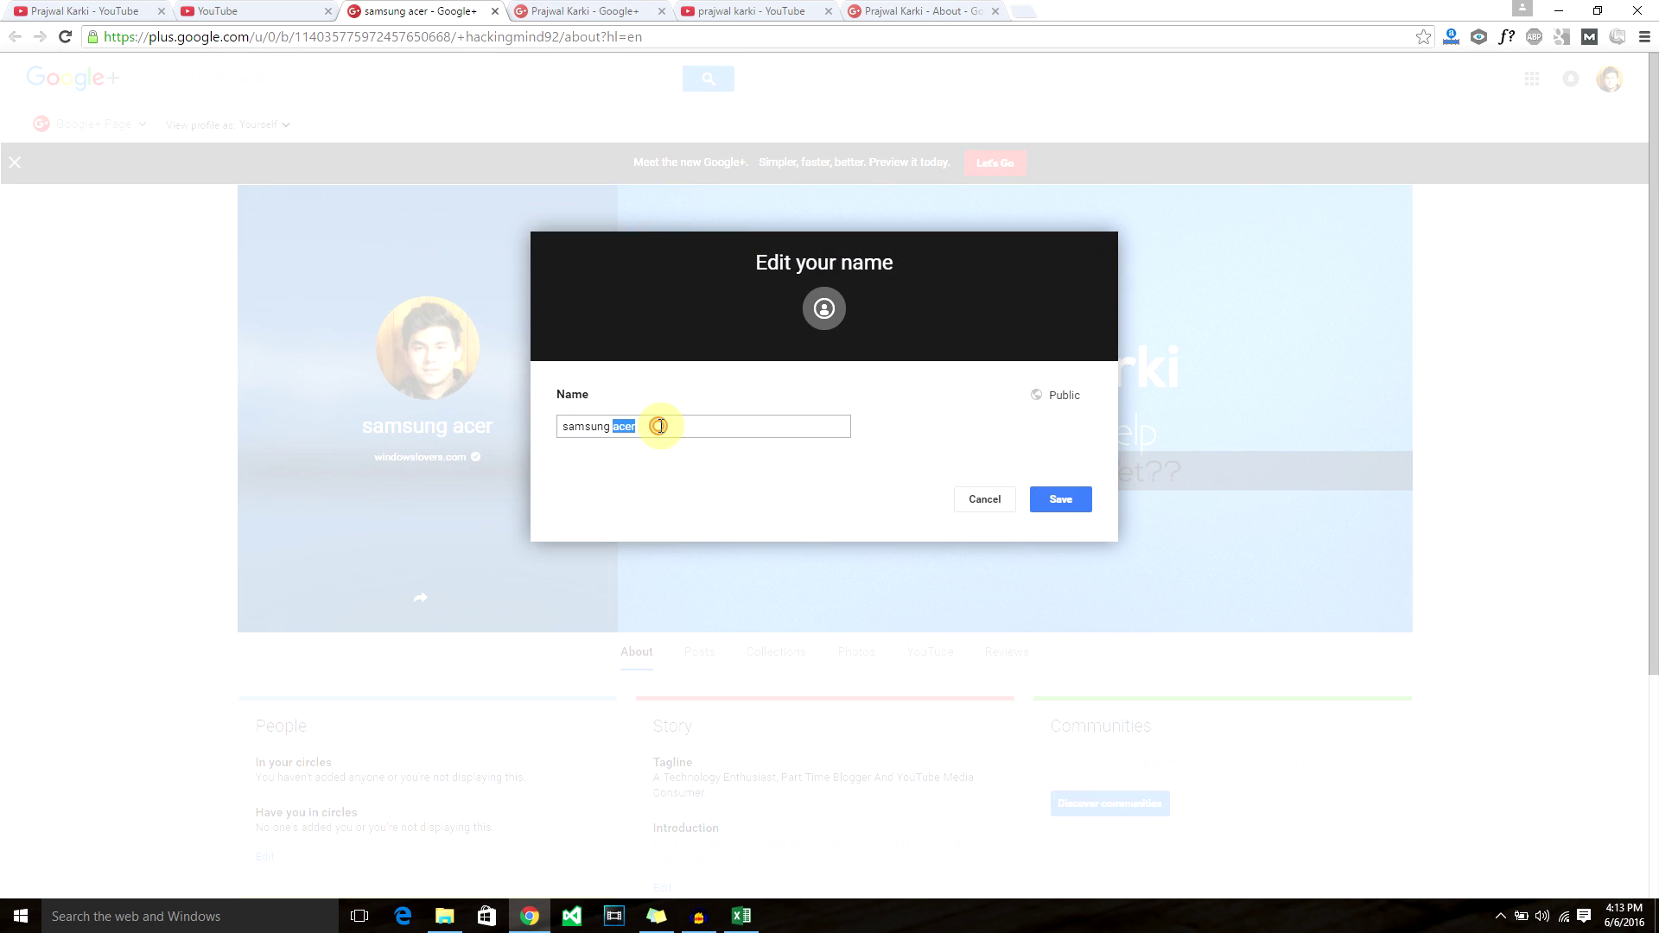
click(659, 425)
triple_click(660, 425)
text(Pr)
key(BackSpace)
key(BackSpace)
text(Prajwal)
key(BackSpace)
key(BackSpace)
text(al Karki)
click(1056, 499)
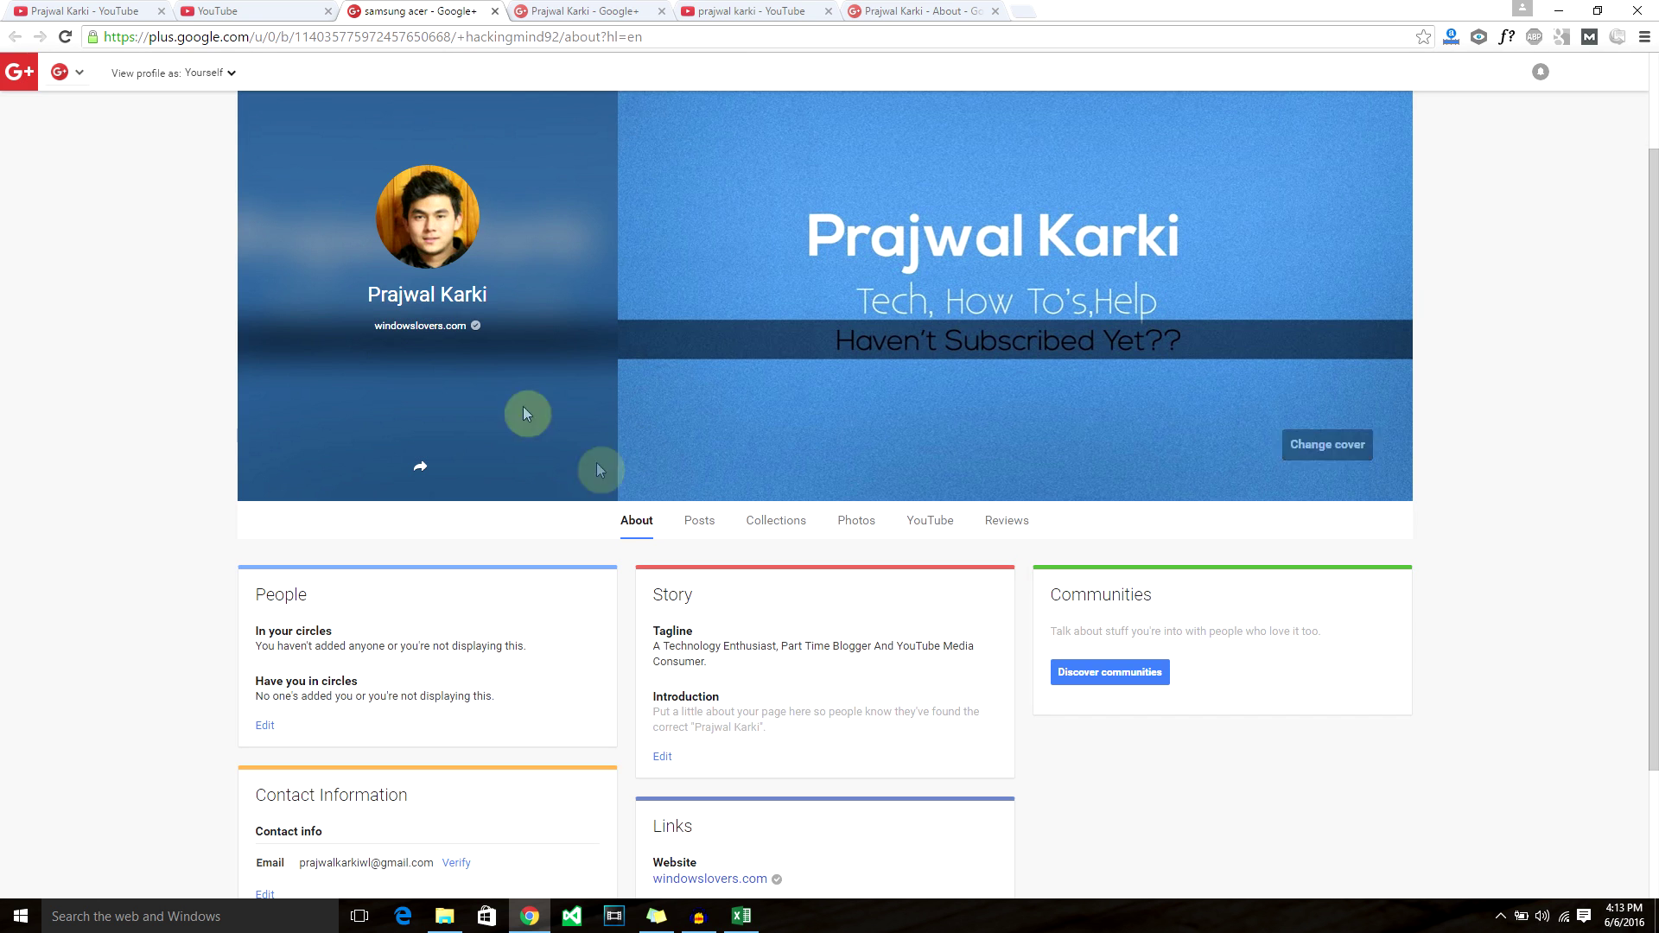
Switch back to YouTube's account overview to check the channel name.
click(216, 9)
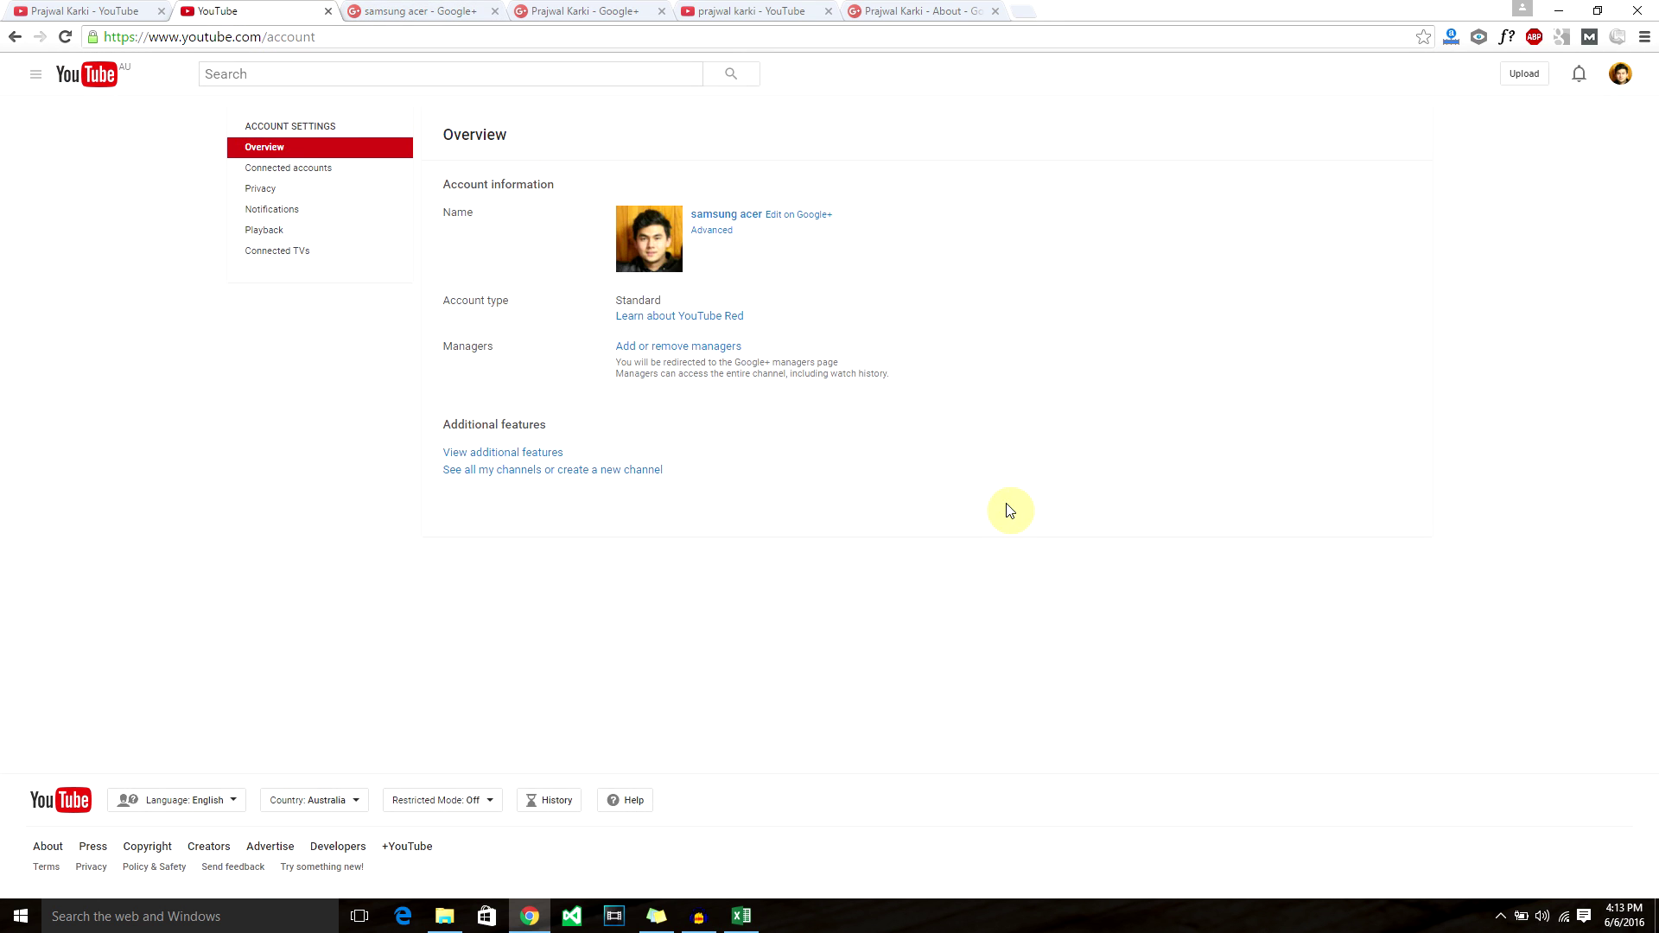